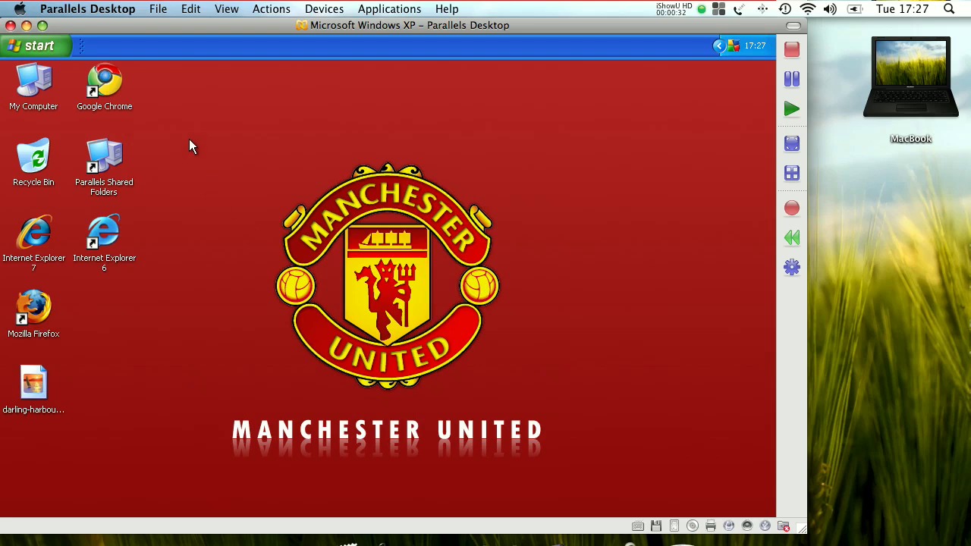
Step: Launch Paint in the Windows XP virtual machine and dismiss the Java update notification
click(53, 46)
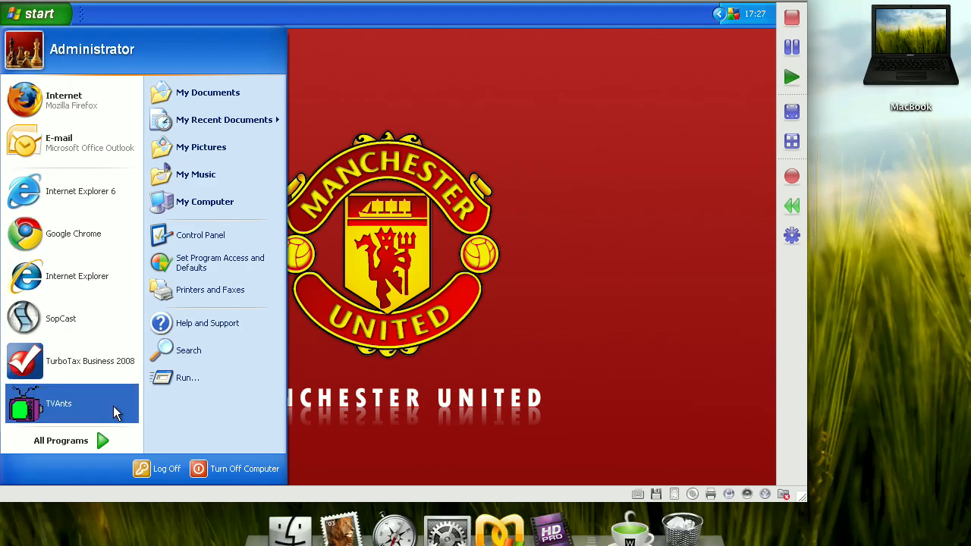
click(98, 440)
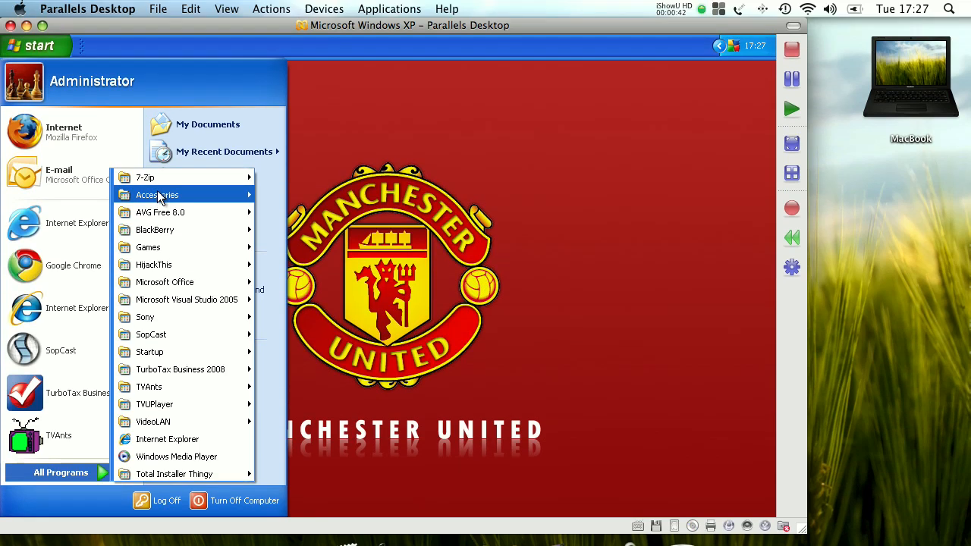
mouse_move(161, 134)
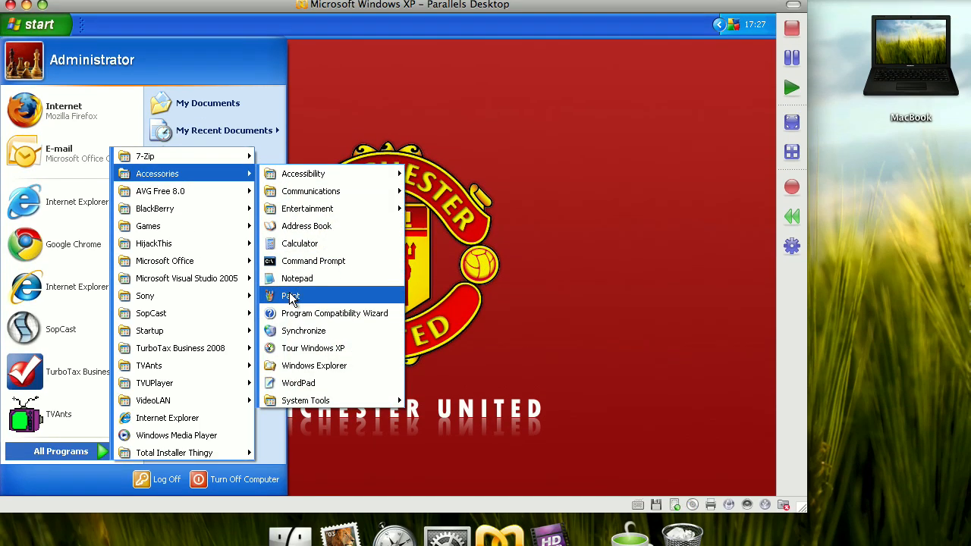
click(291, 318)
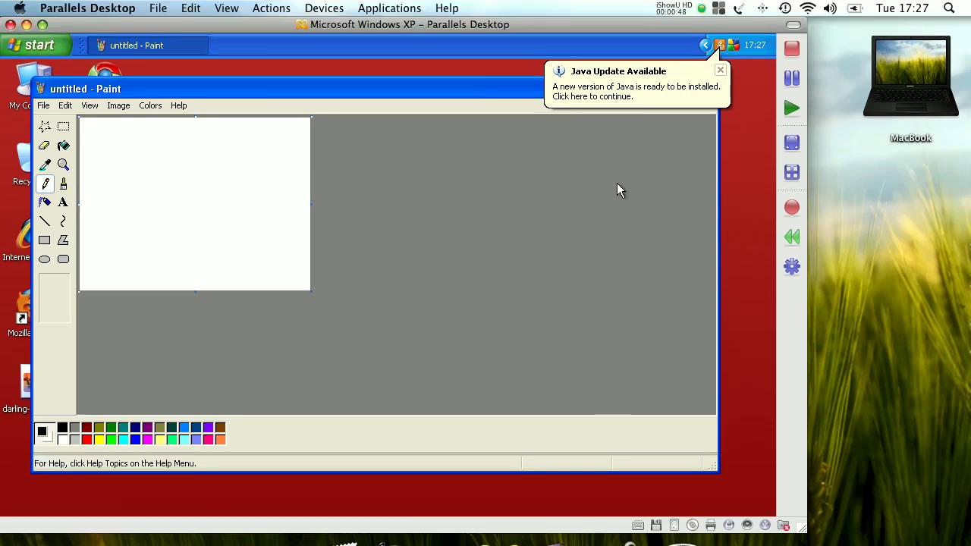
click(720, 31)
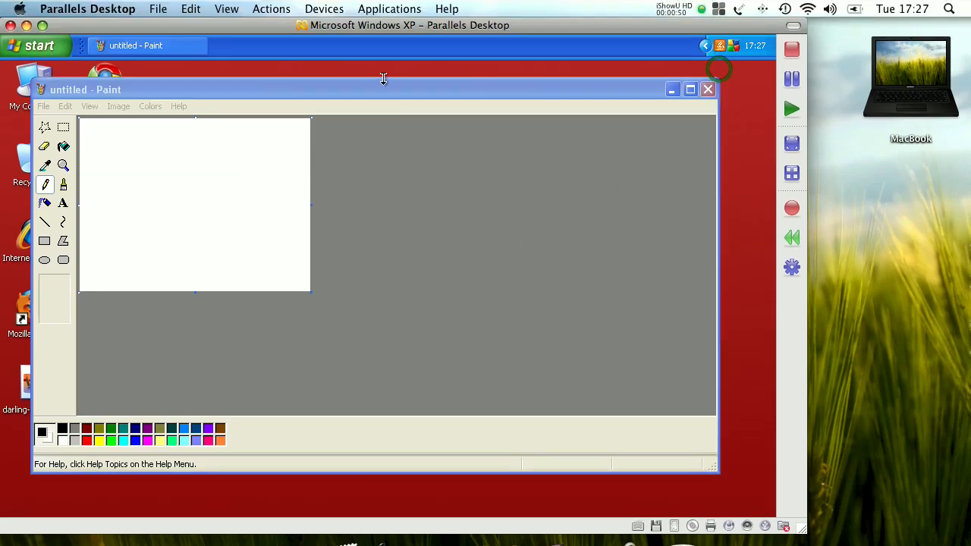
click(357, 91)
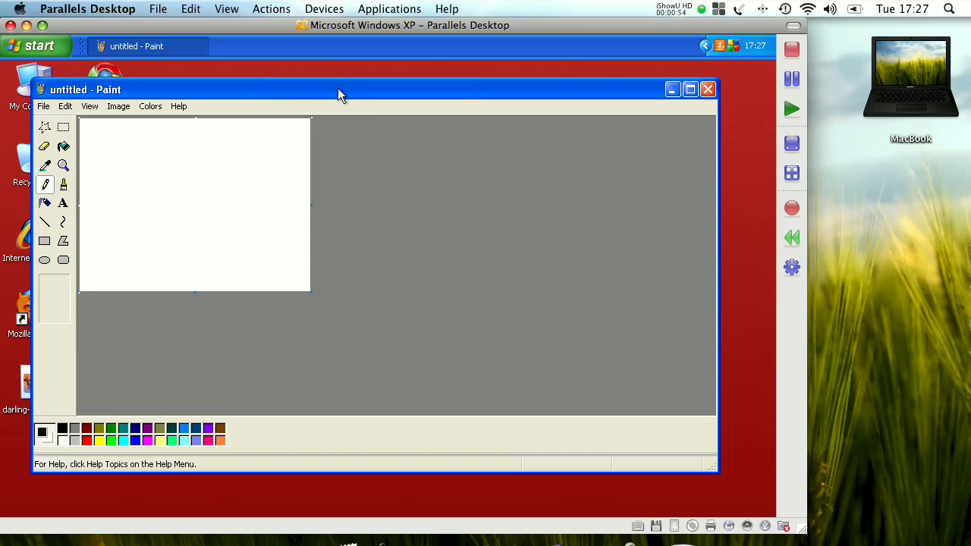
Step: Open the picture darling-harbour-boat-large from the Windows desktop in Paint
click(44, 106)
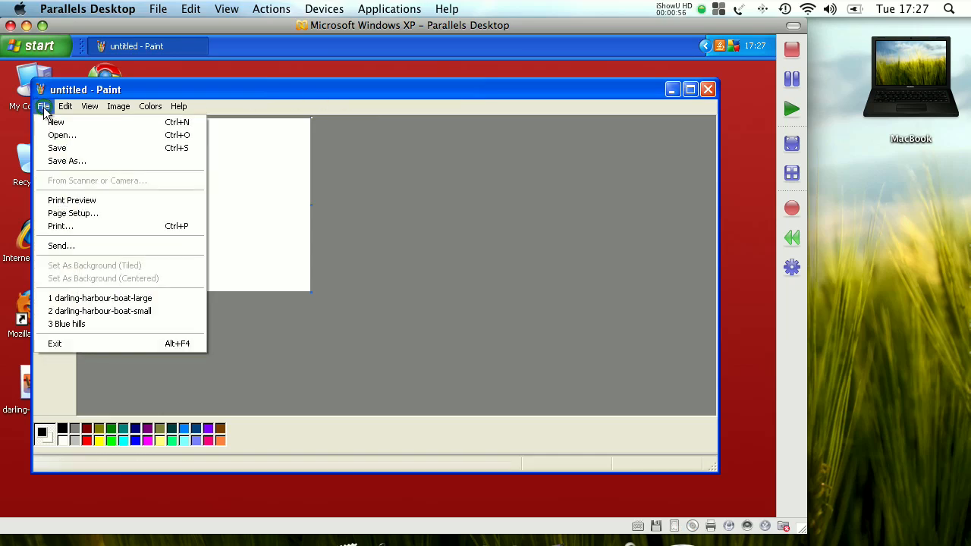
click(50, 136)
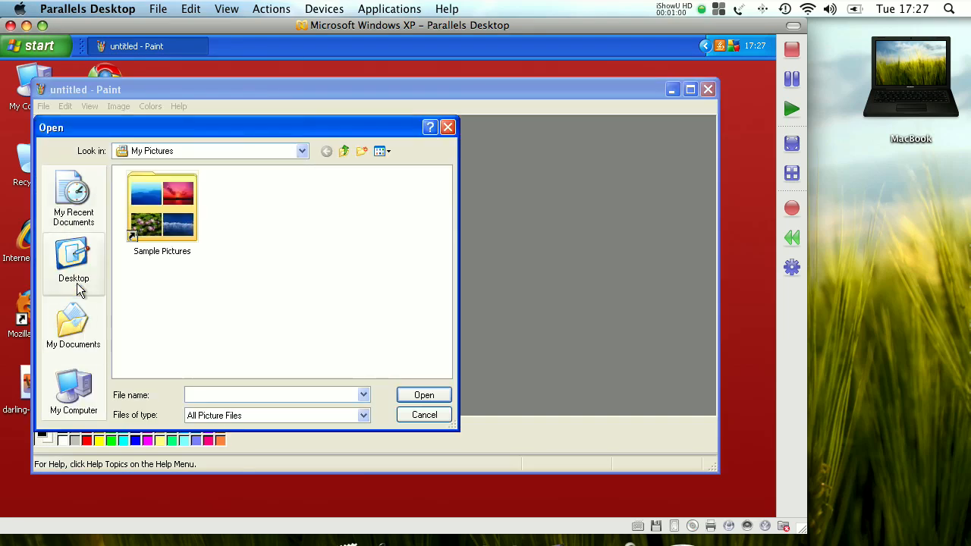
click(75, 273)
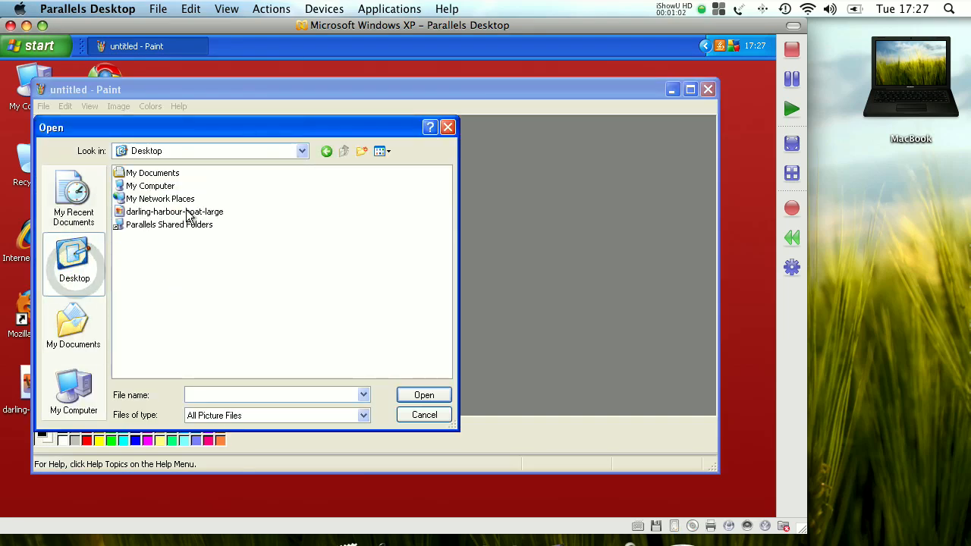
click(188, 215)
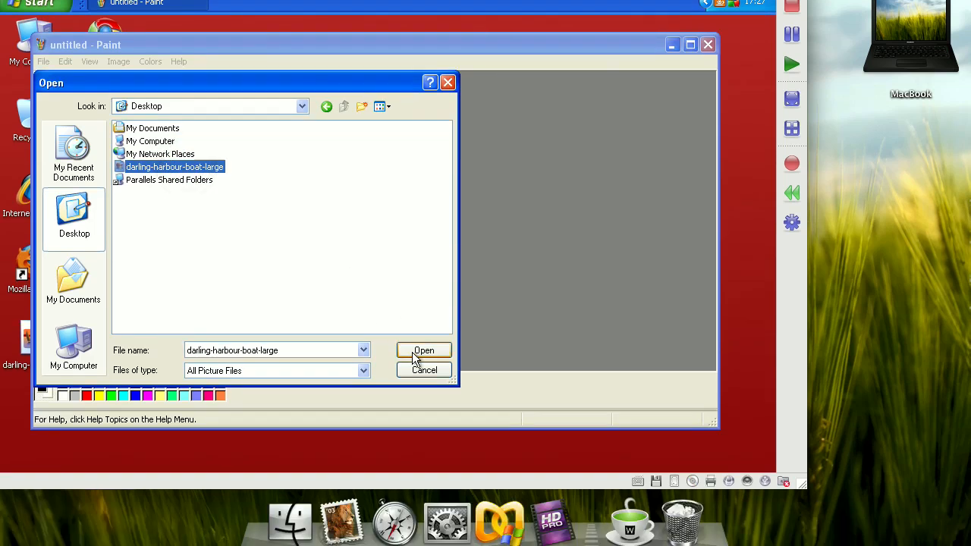
click(419, 352)
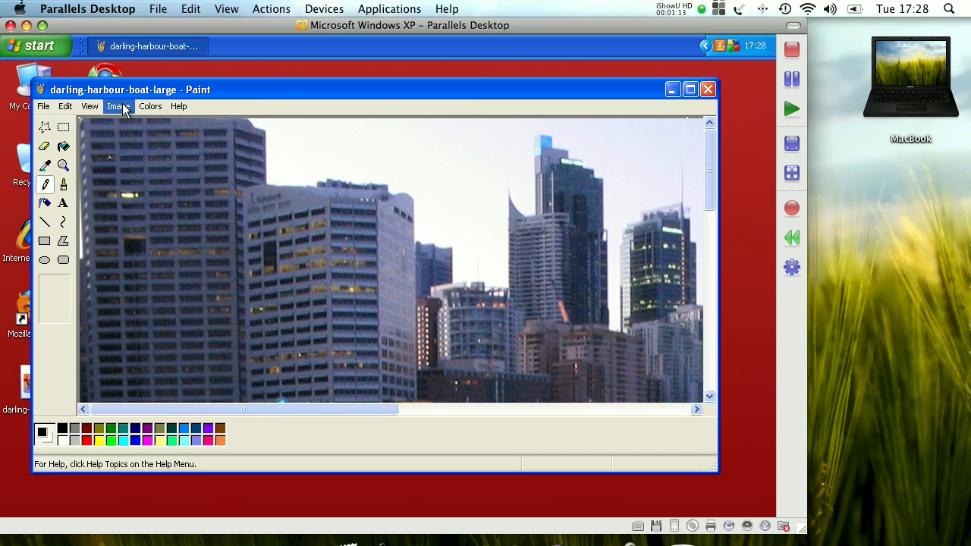
Step: Check the width and height of the large boat picture in its image attributes
click(119, 106)
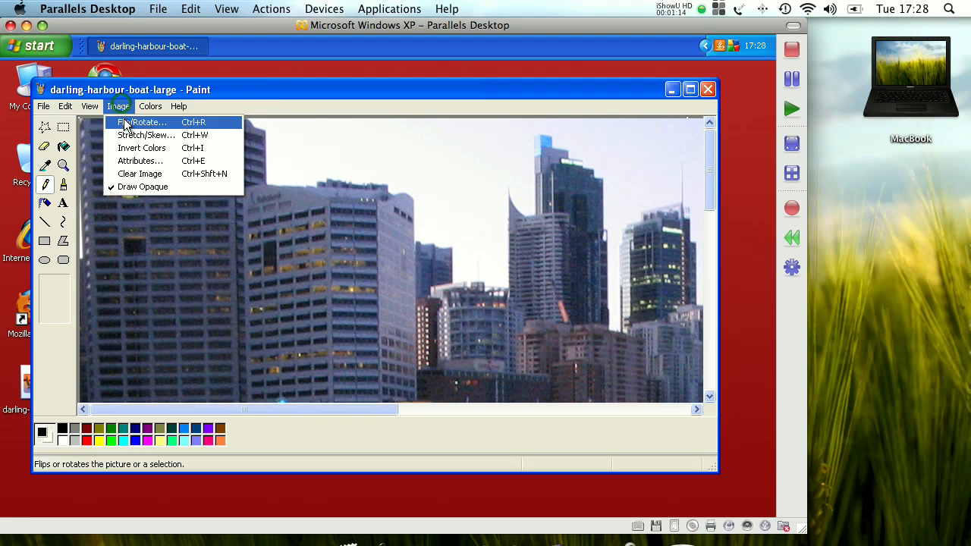
click(124, 158)
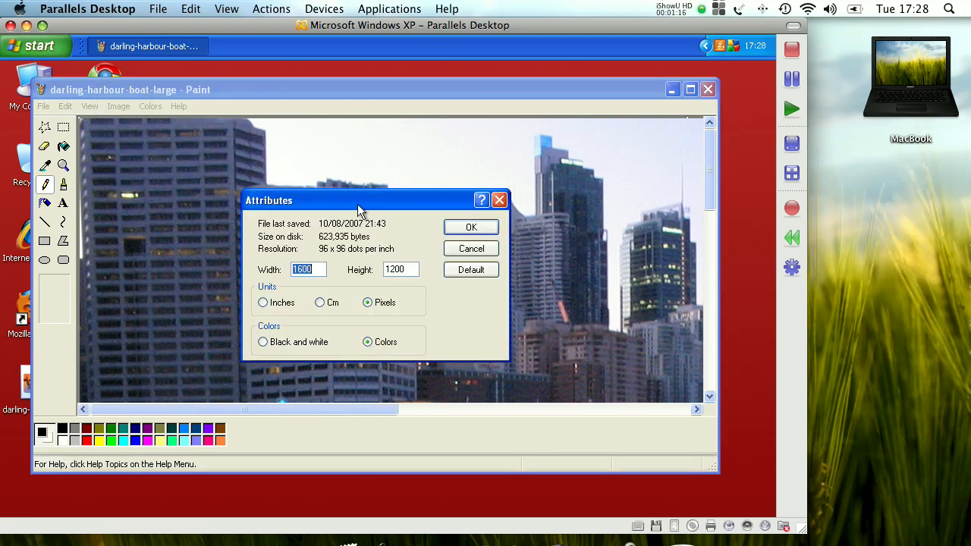
click(321, 264)
click(409, 267)
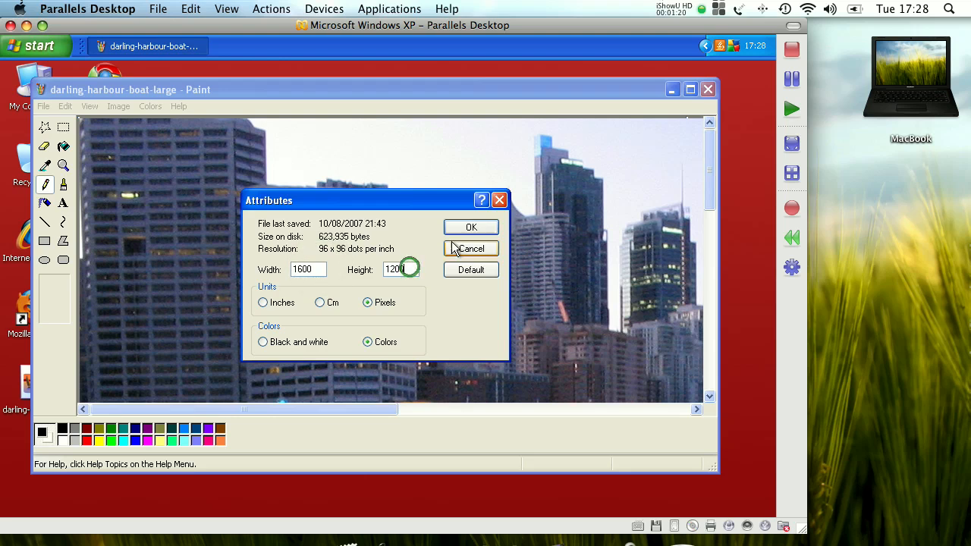
click(462, 230)
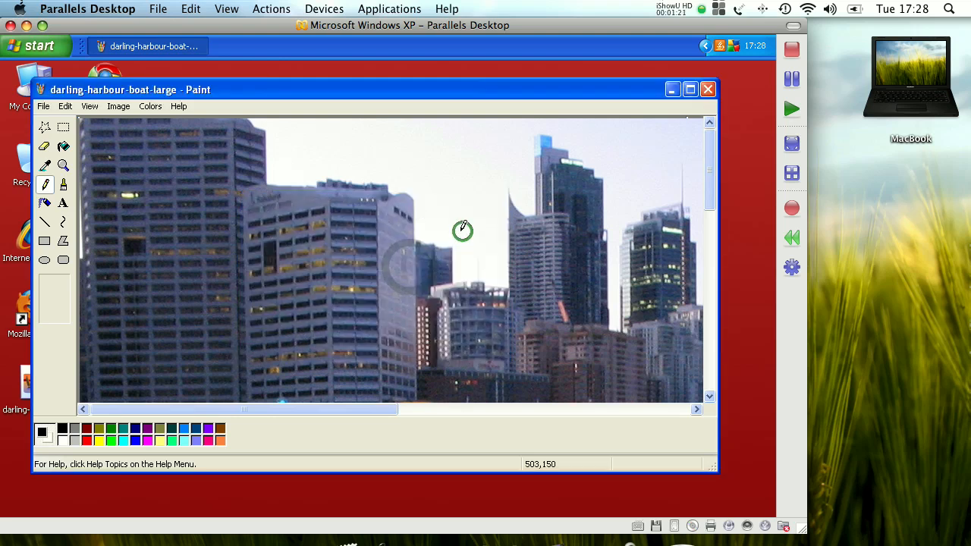
Step: Launch the Windows Calculator alongside the open picture
click(38, 47)
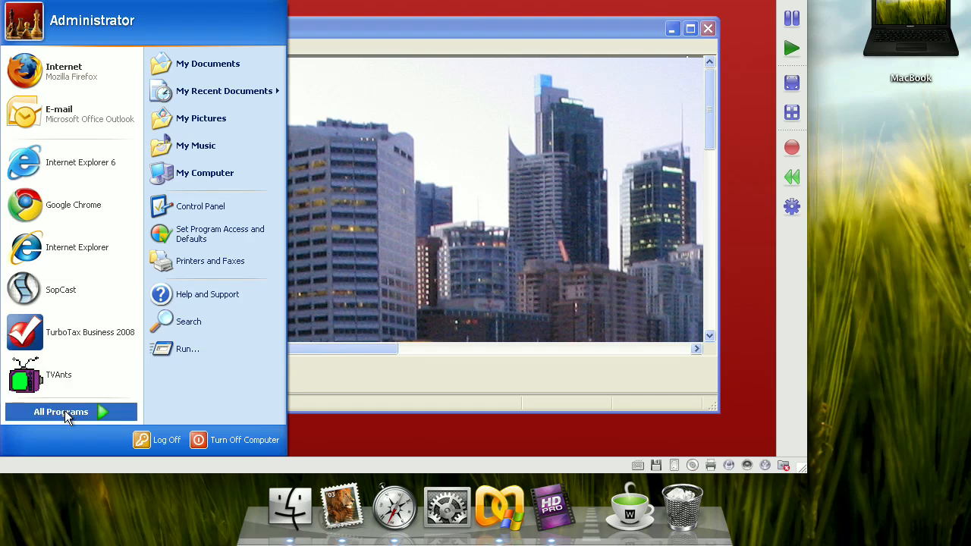
mouse_move(65, 466)
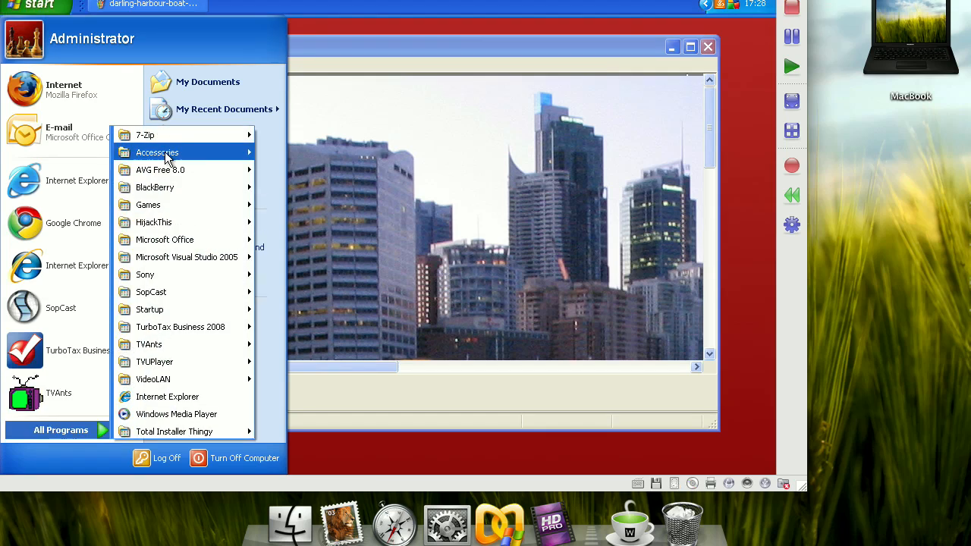
mouse_move(167, 135)
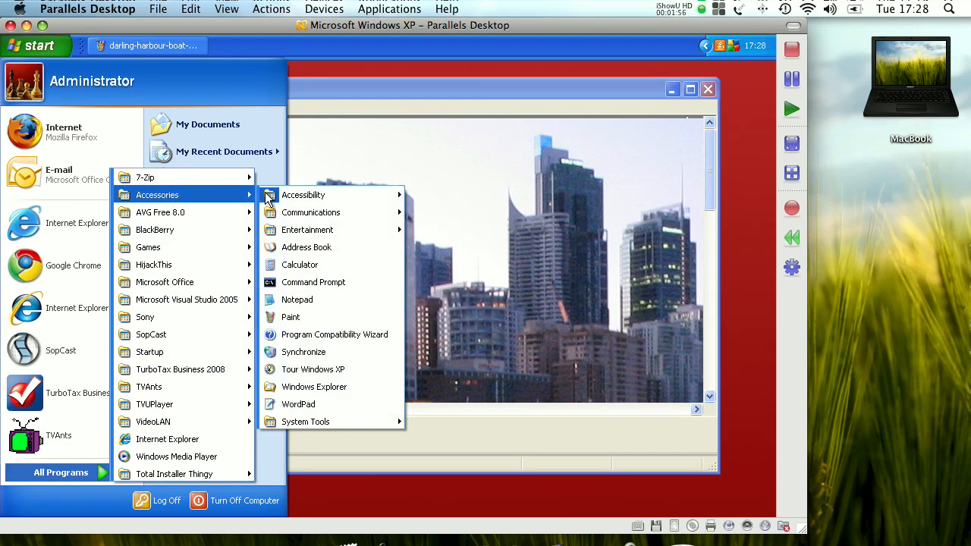
click(307, 267)
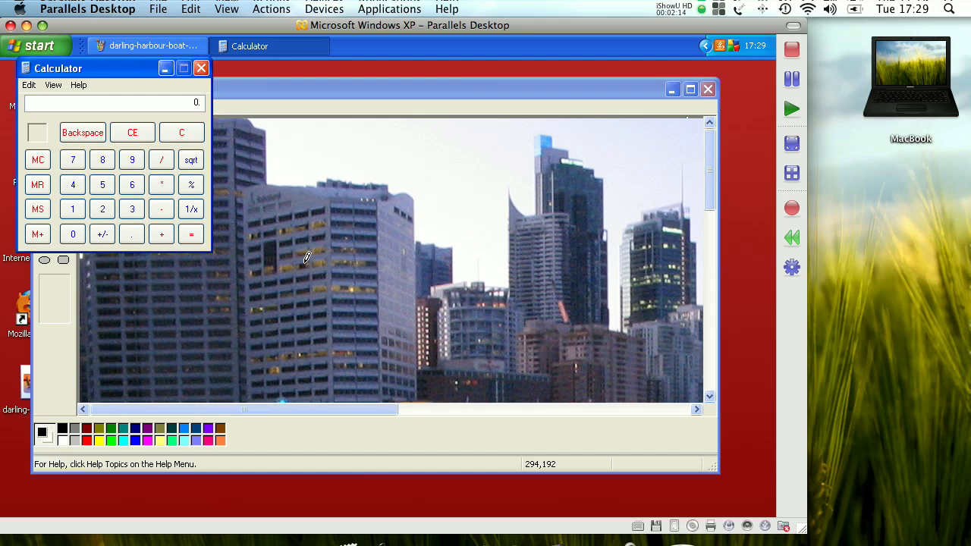
Step: Divide 200 by 1600 to work out the scaling ratio, and close Calculator
click(103, 209)
double_click(73, 234)
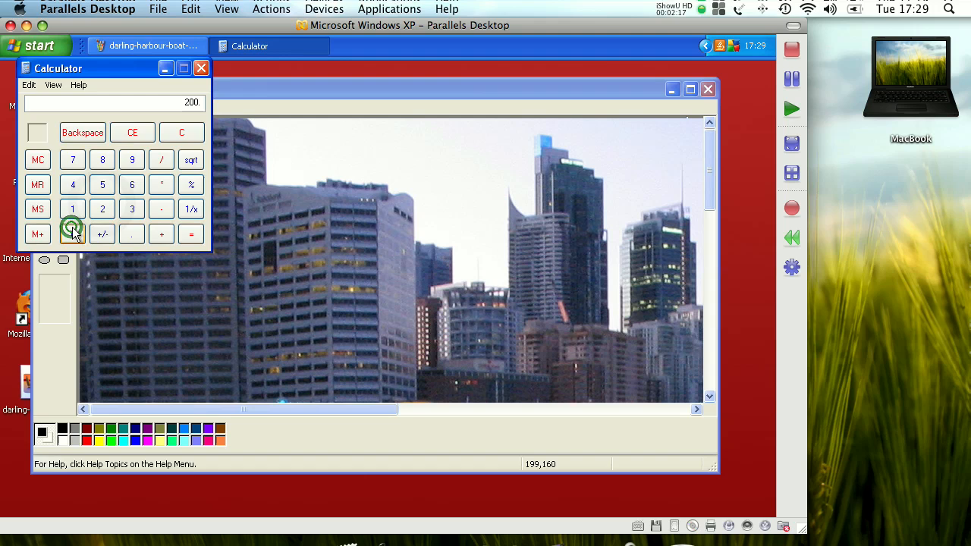
click(162, 160)
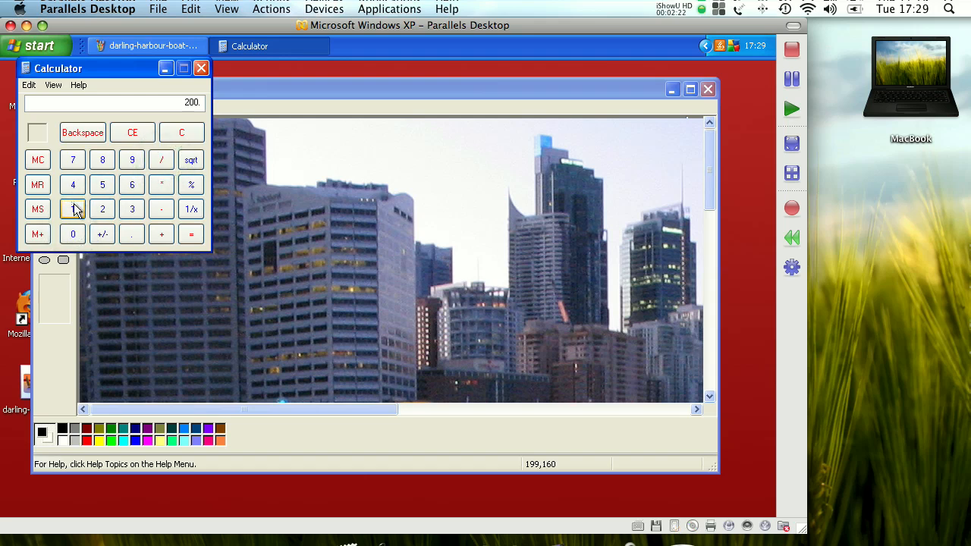
click(73, 209)
click(133, 185)
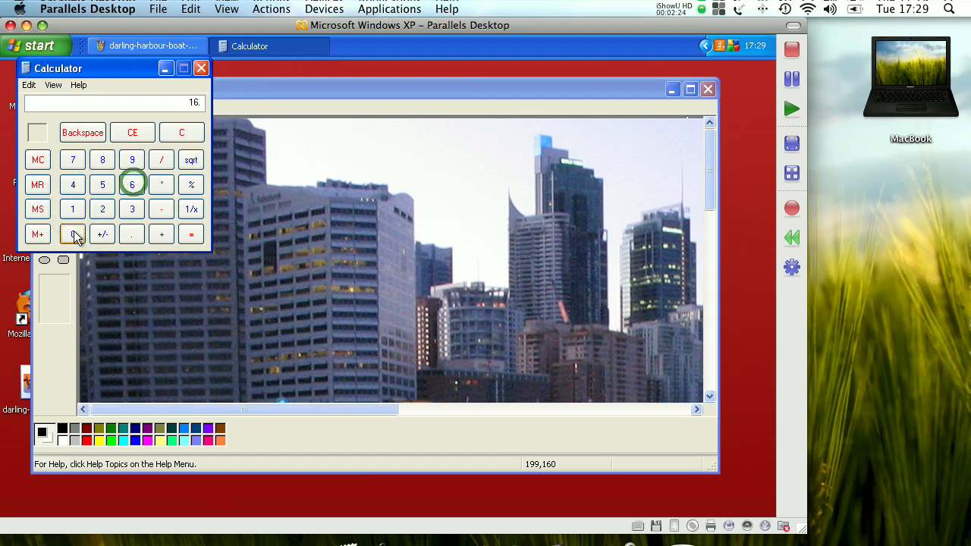
click(73, 236)
click(73, 235)
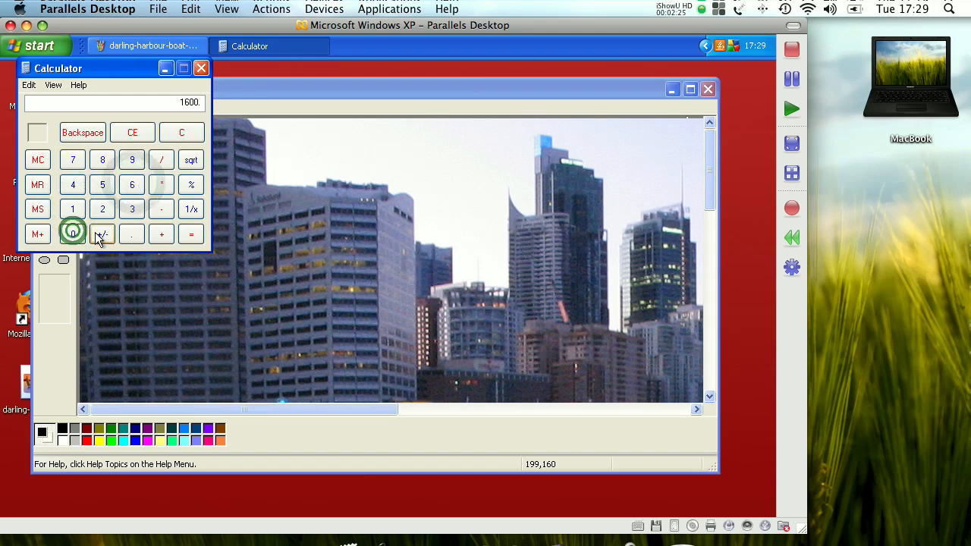
click(193, 236)
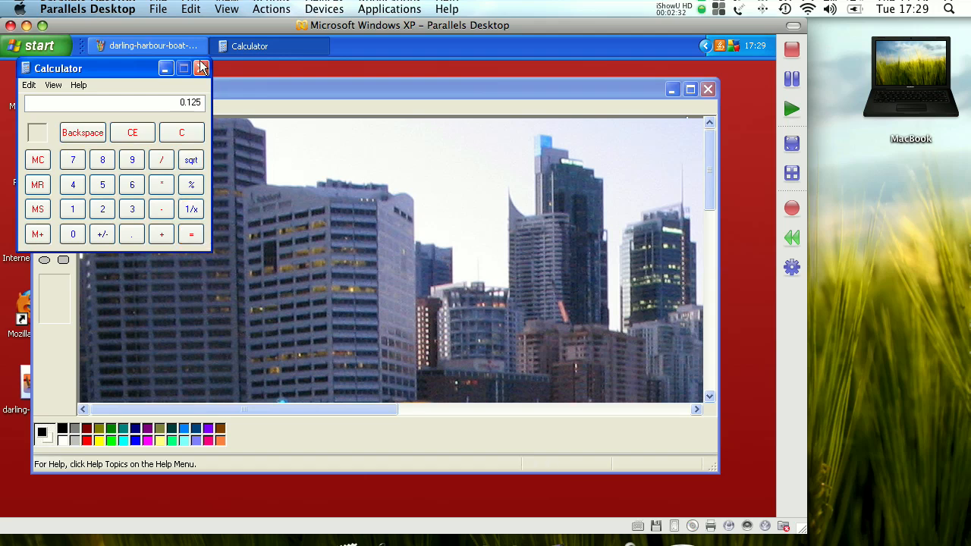
click(201, 69)
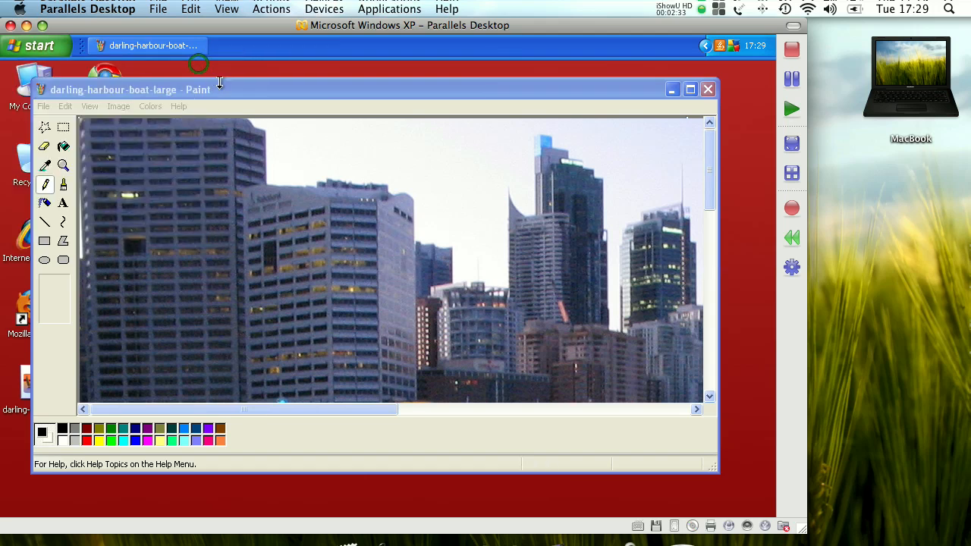
Step: Shrink the picture by stretching it to 13% both horizontally and vertically
click(119, 107)
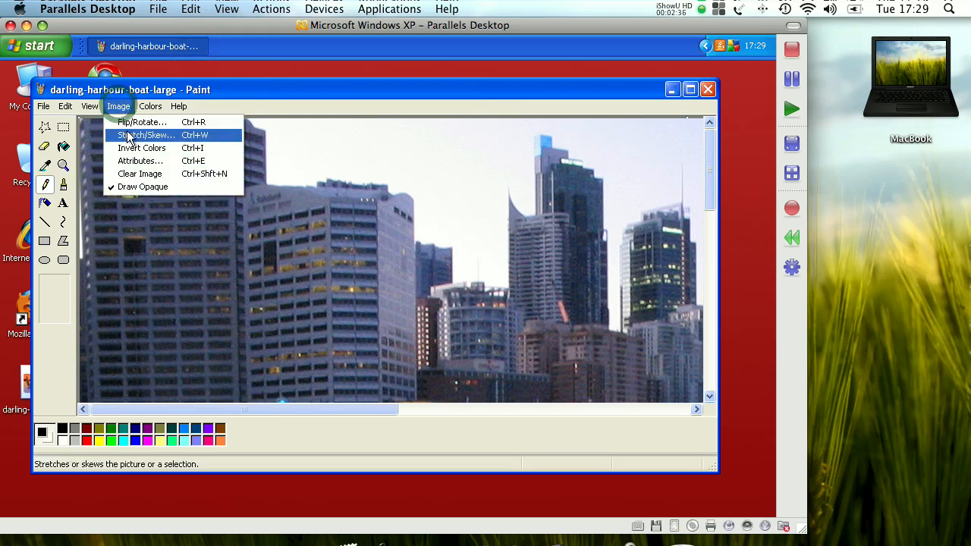
click(129, 136)
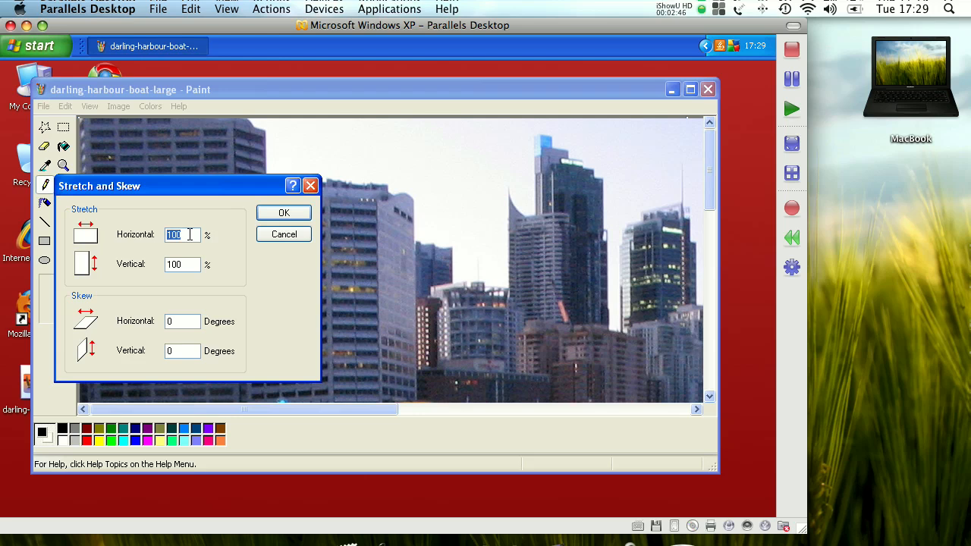
text(13)
key(Tab)
text(13)
click(282, 213)
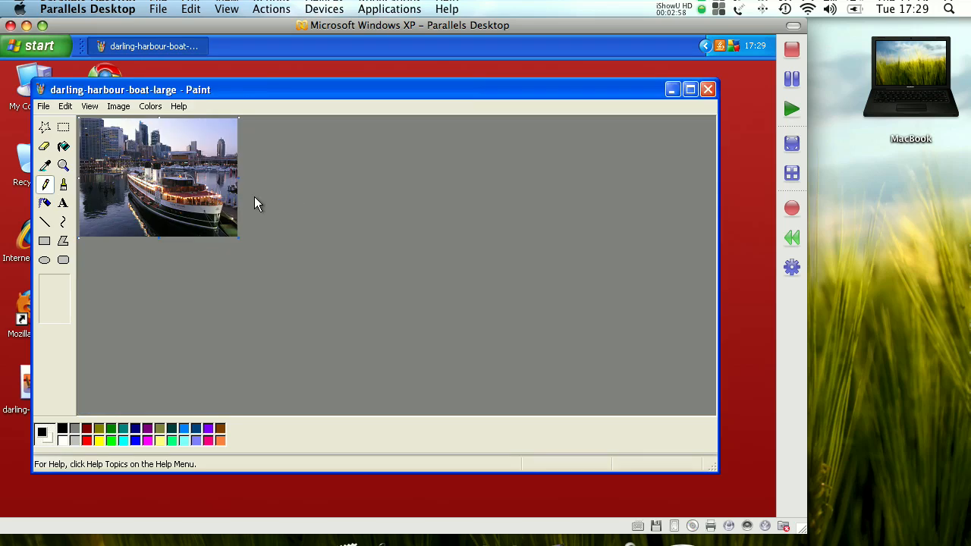
Step: Check the width and height of the reduced picture in its image attributes
click(121, 106)
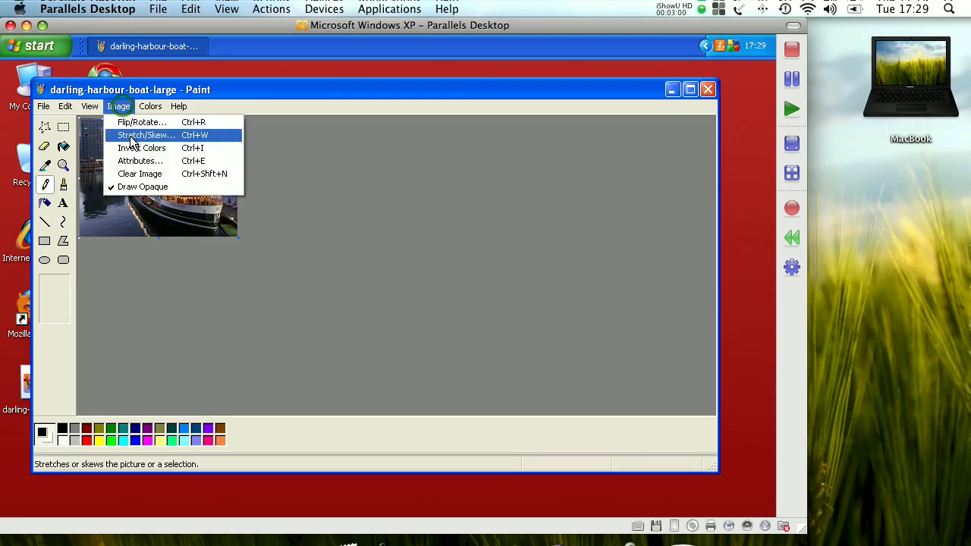
click(136, 161)
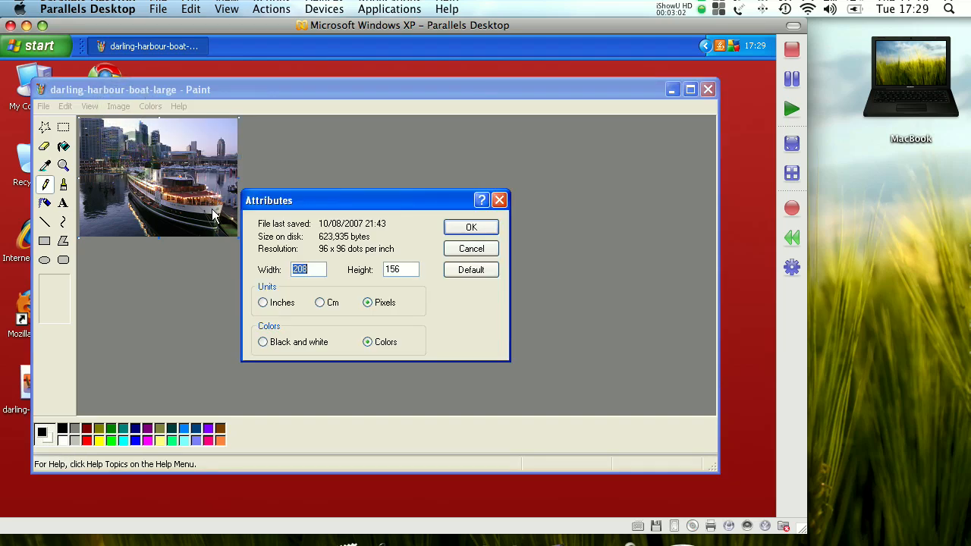
click(321, 265)
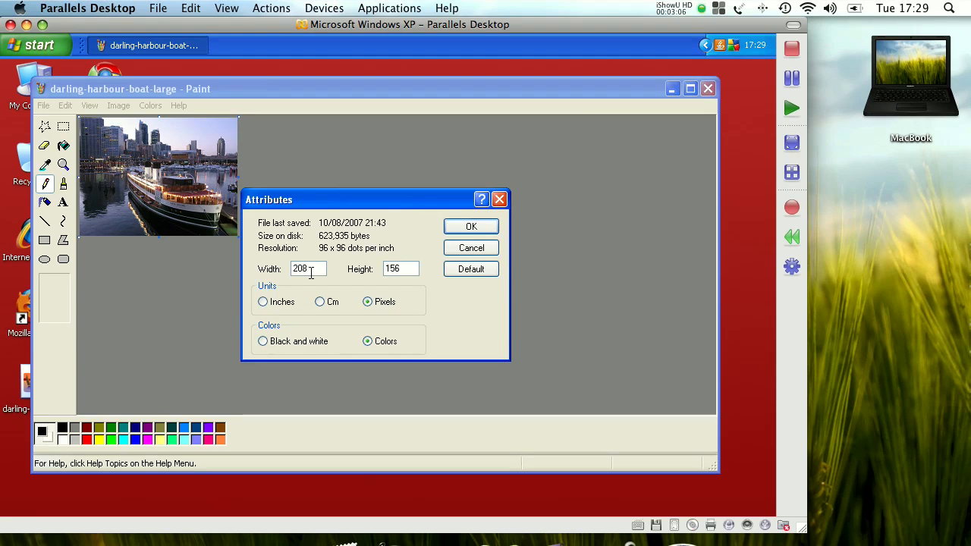
click(409, 270)
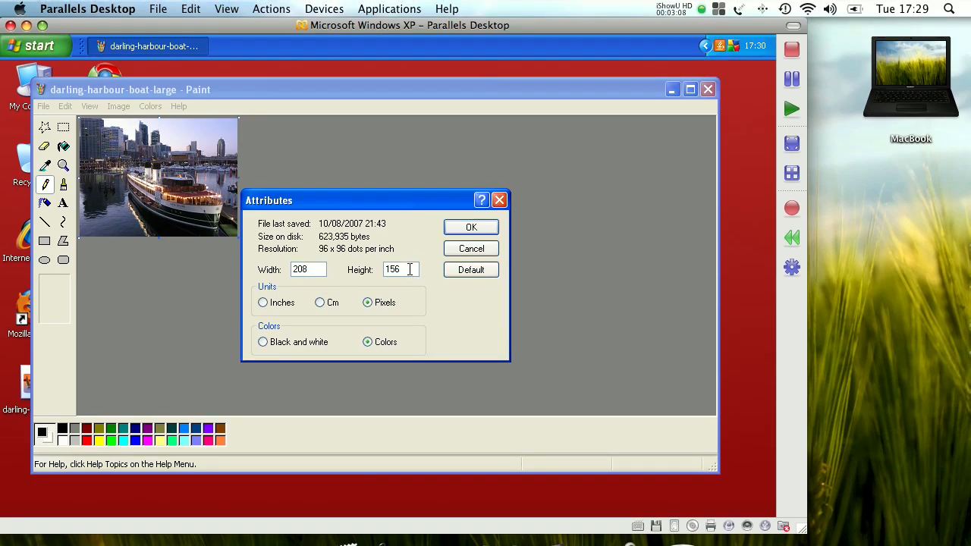
click(460, 228)
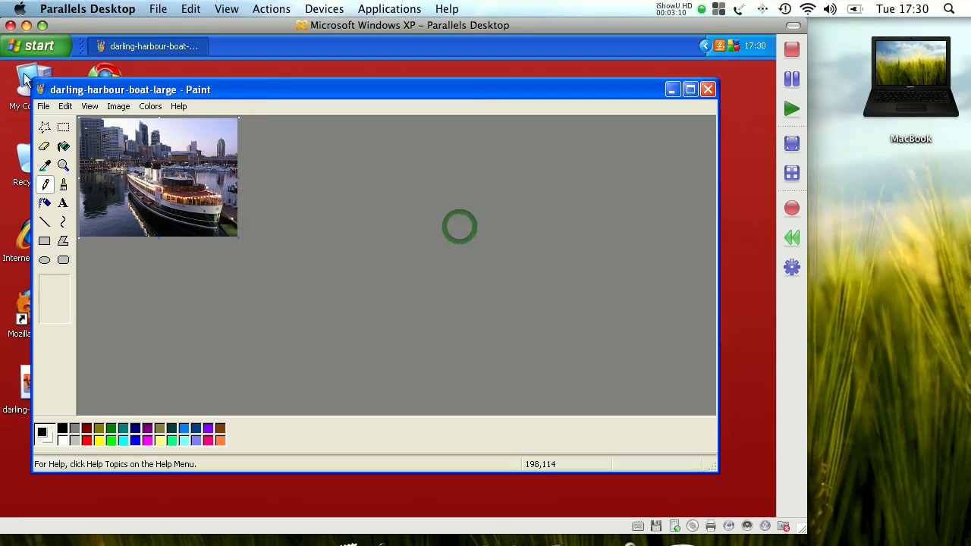
Step: Save the reduced picture as the JPEG file darling-harbour-boat-small on the Windows desktop, and return to the Mac desktop
click(44, 106)
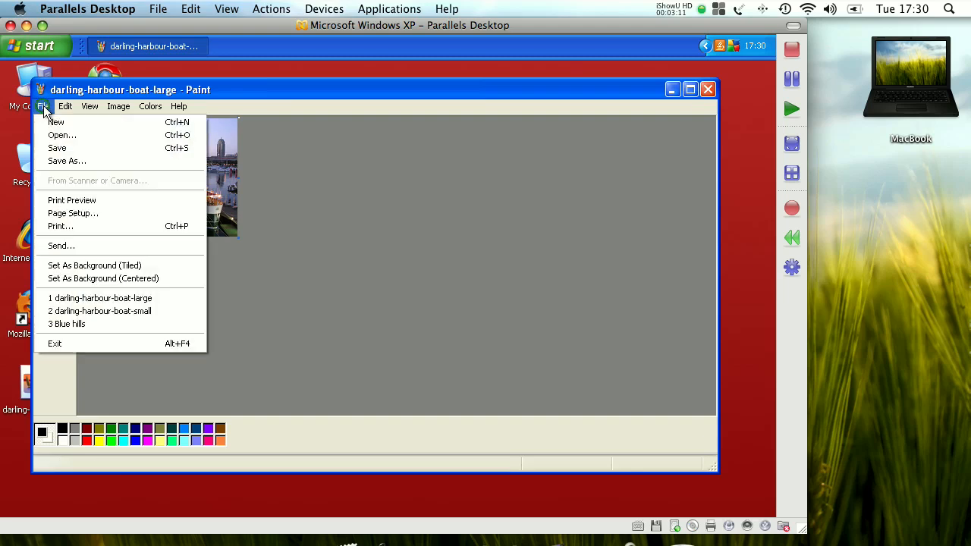
click(72, 160)
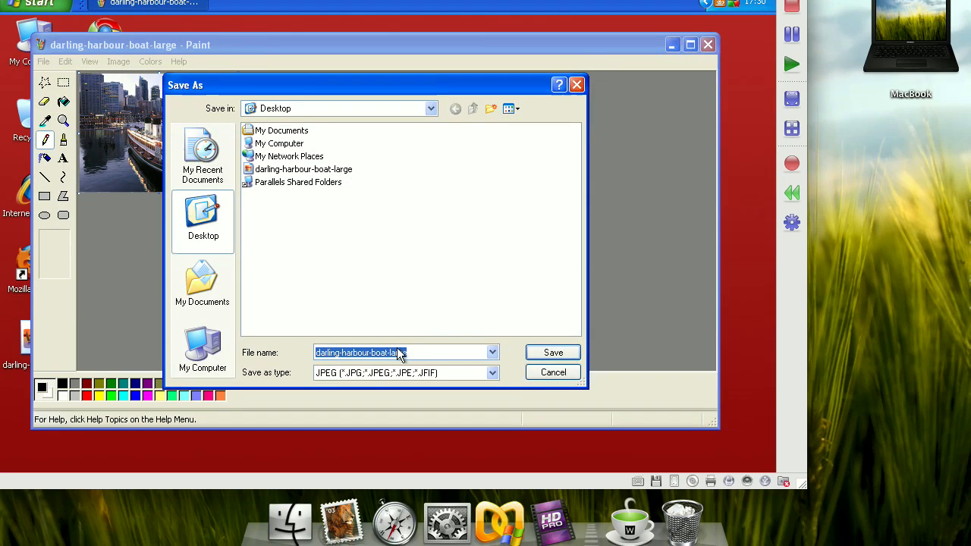
click(400, 397)
key(BackSpace)
key(BackSpace)
key(BackSpace)
key(BackSpace)
key(BackSpace)
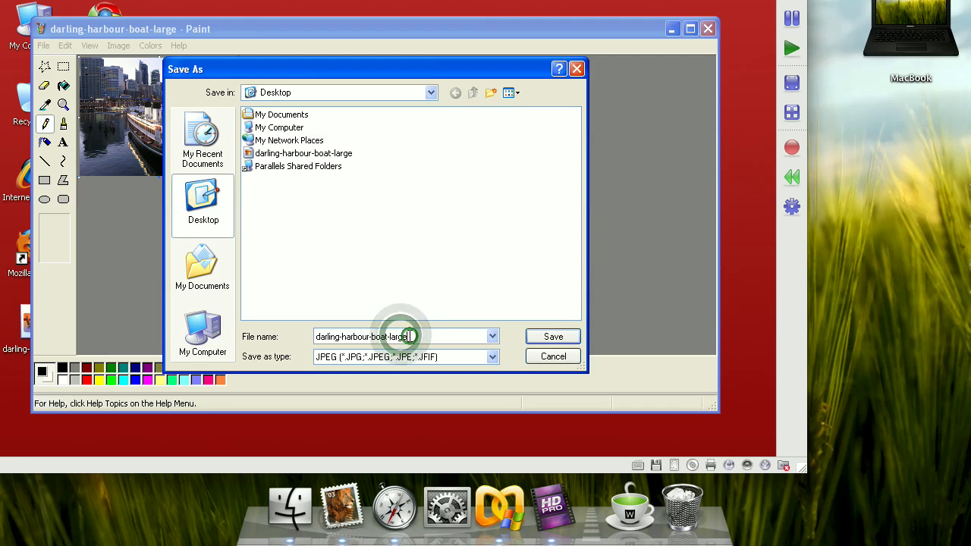
text(small)
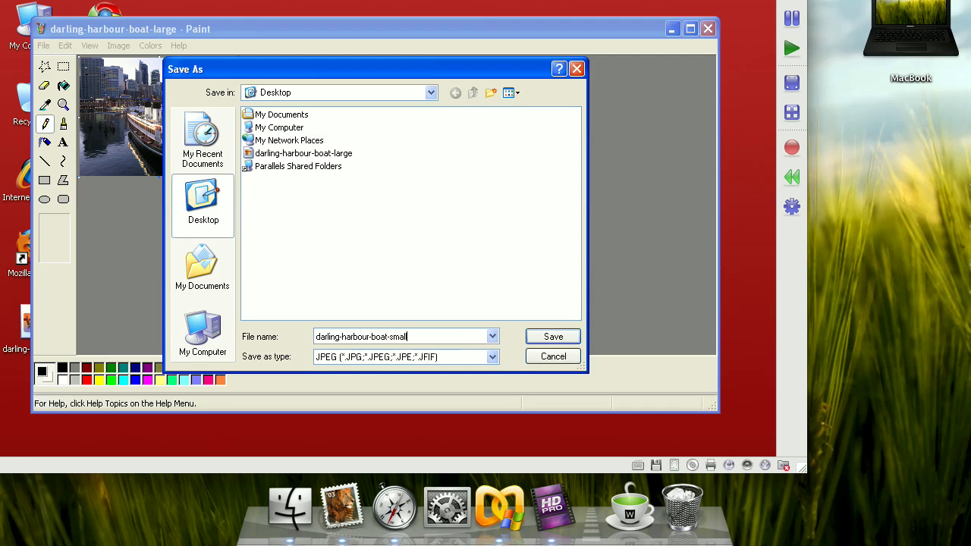
key(Return)
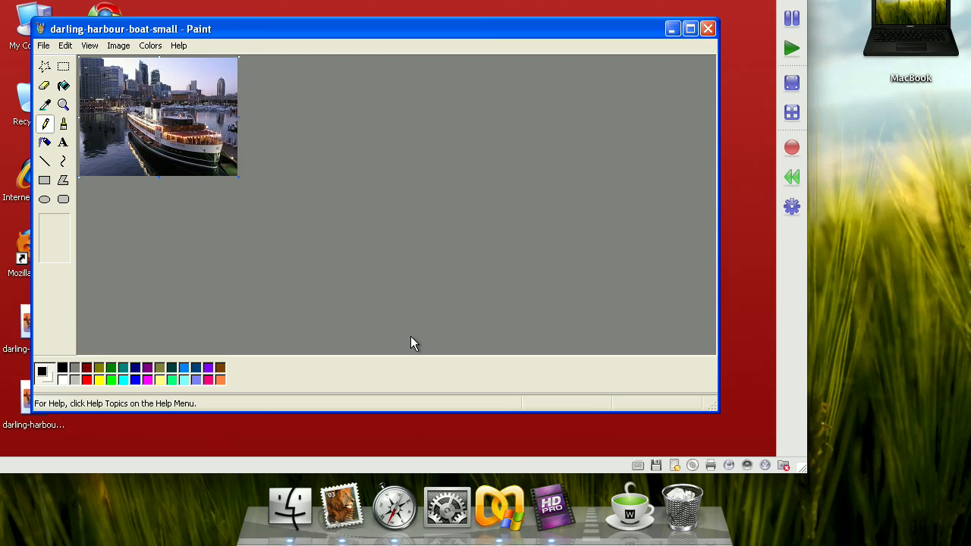
key(shift+super+c)
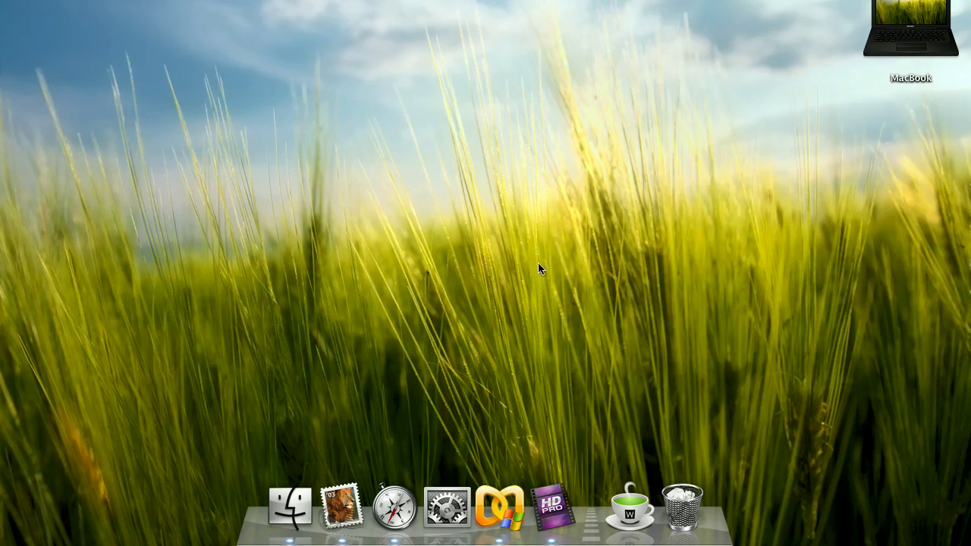